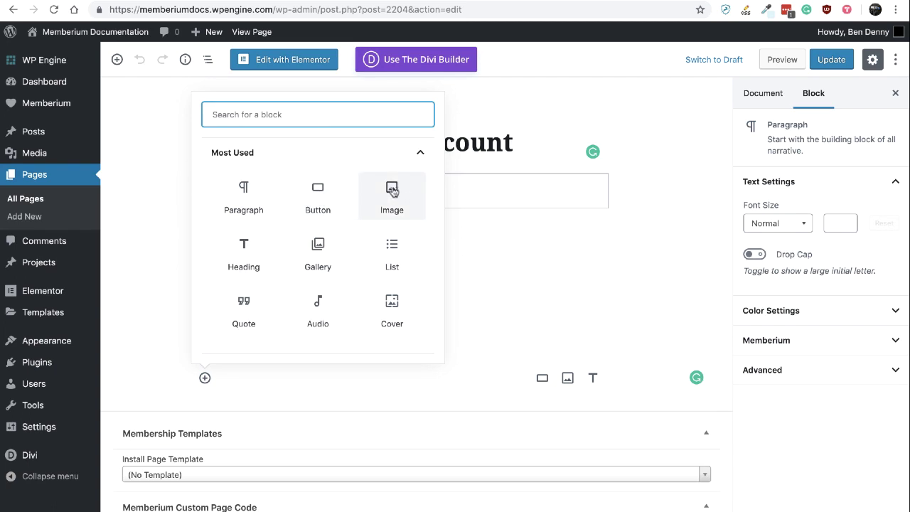
# - Review the Content Protection options in the document settings of the Upgrade Your Account page
pyautogui.click(519, 278)
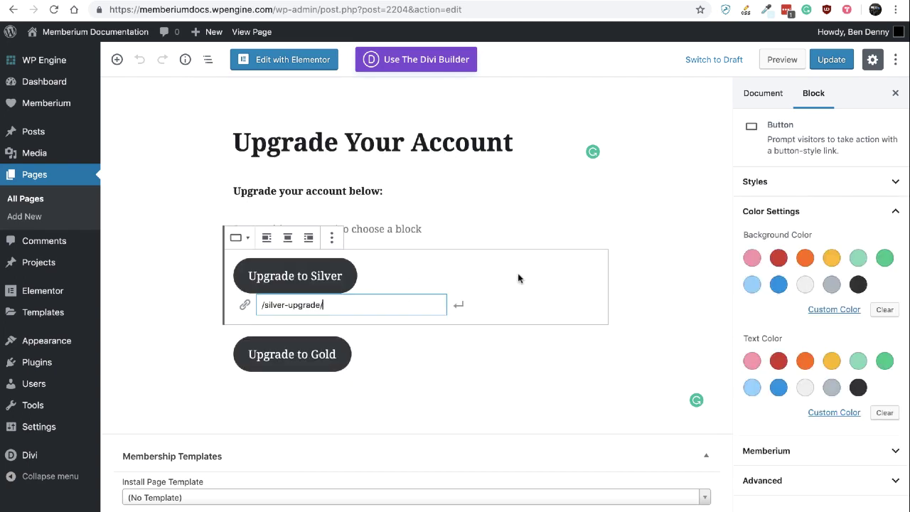
pyautogui.click(170, 231)
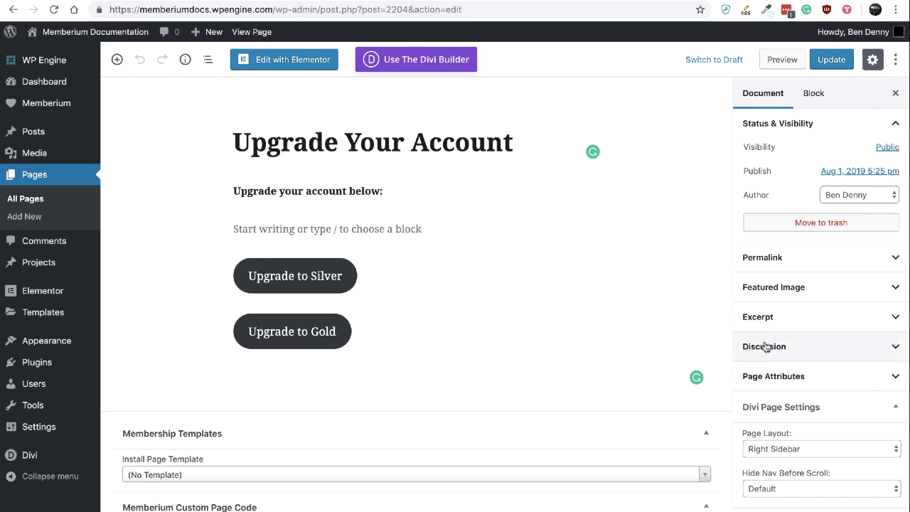
pyautogui.click(762, 98)
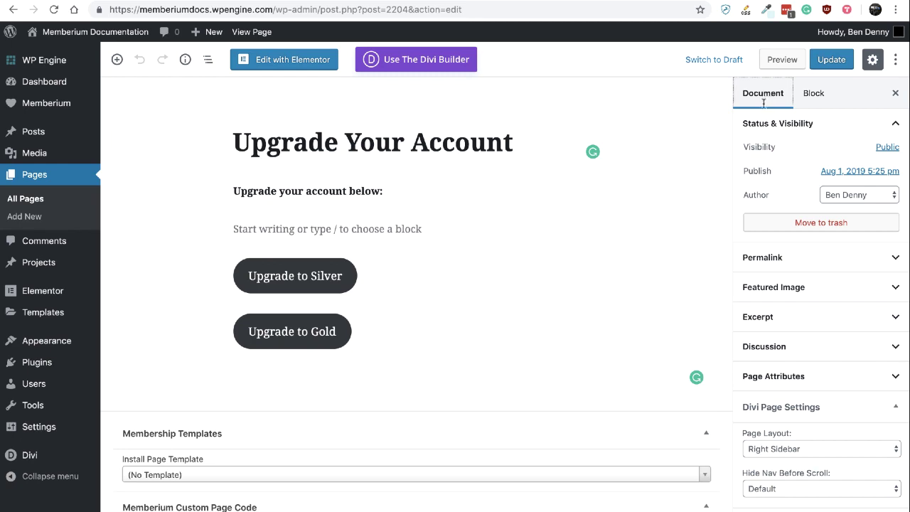
pyautogui.scroll(-5, 785, 302)
pyautogui.scroll(3, 785, 301)
pyautogui.click(806, 193)
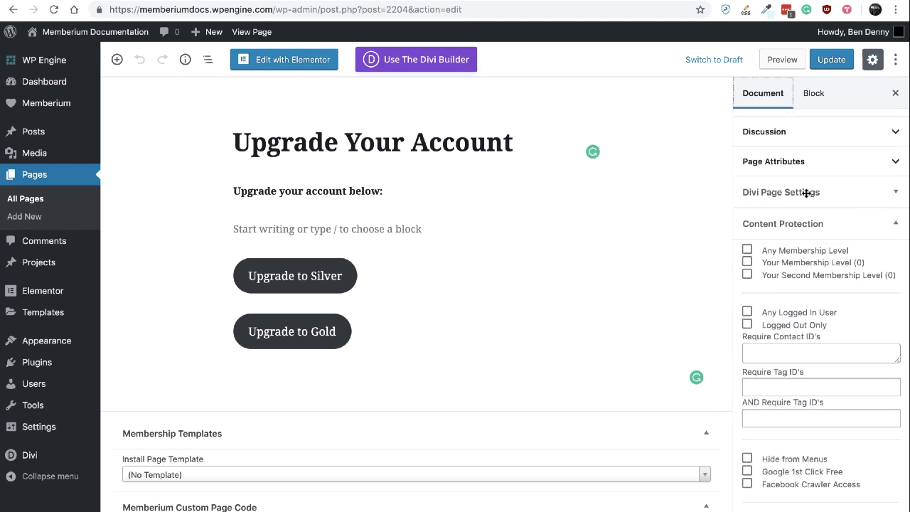
pyautogui.scroll(-3, 797, 253)
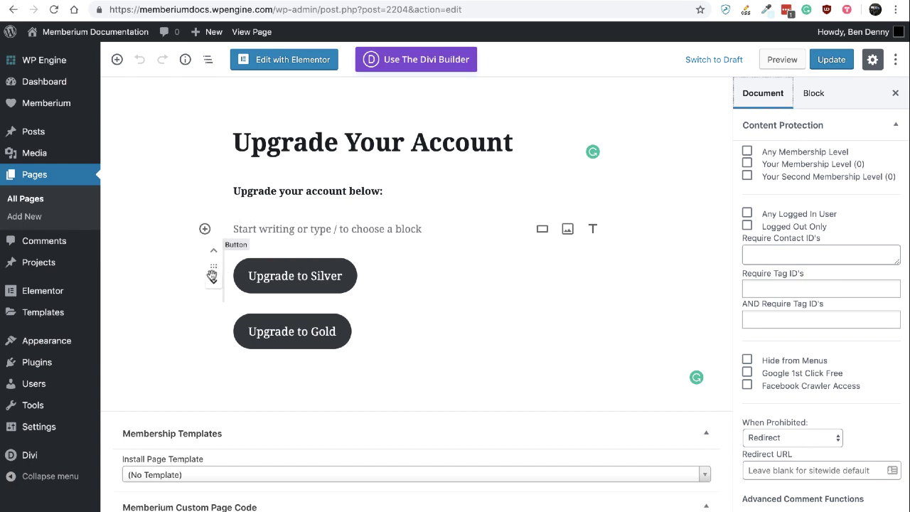
# - Expand the Memberium protection settings of the Upgrade to Silver button block
pyautogui.click(213, 267)
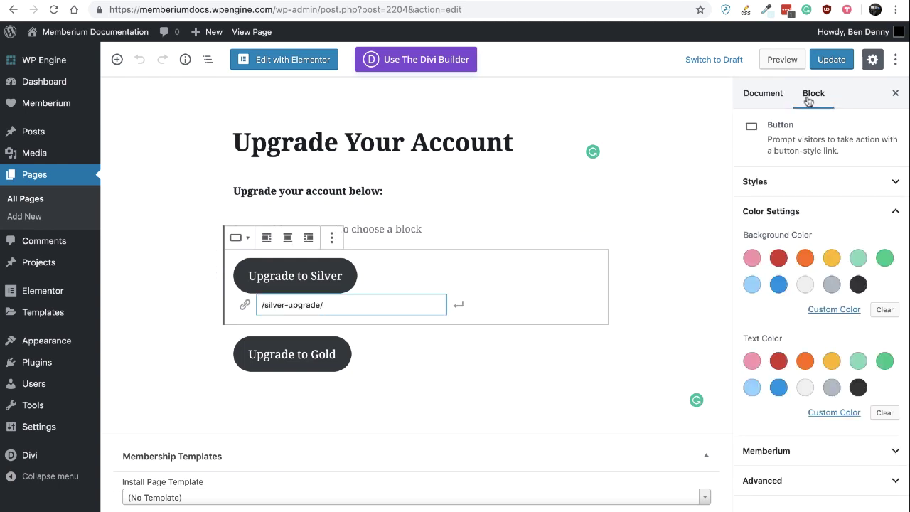
pyautogui.click(763, 452)
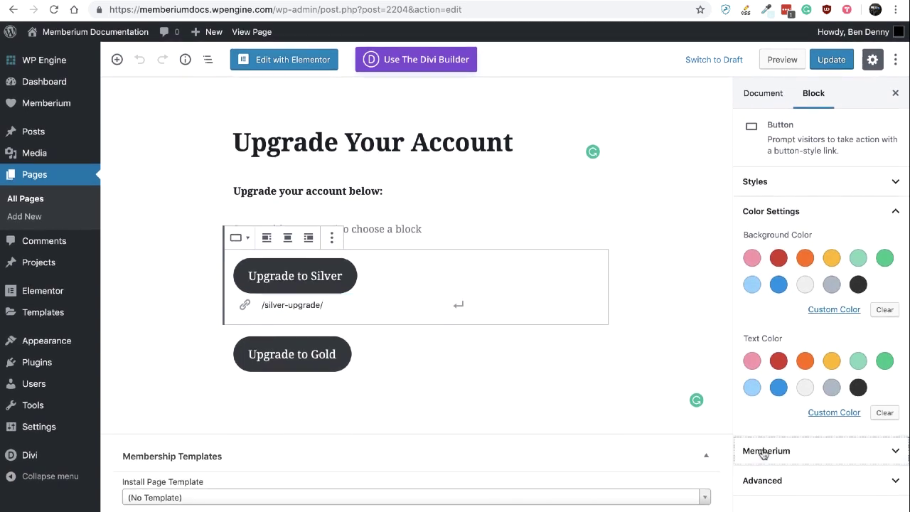
pyautogui.click(845, 210)
pyautogui.scroll(-4, 823, 304)
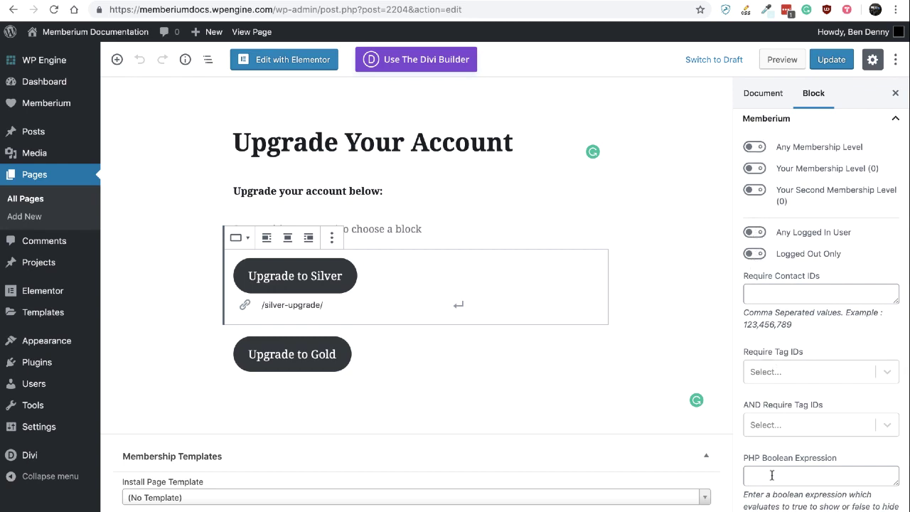
# - Compare the page's Content Protection options with the Memberium options of the Upgrade to Silver button block
pyautogui.click(766, 93)
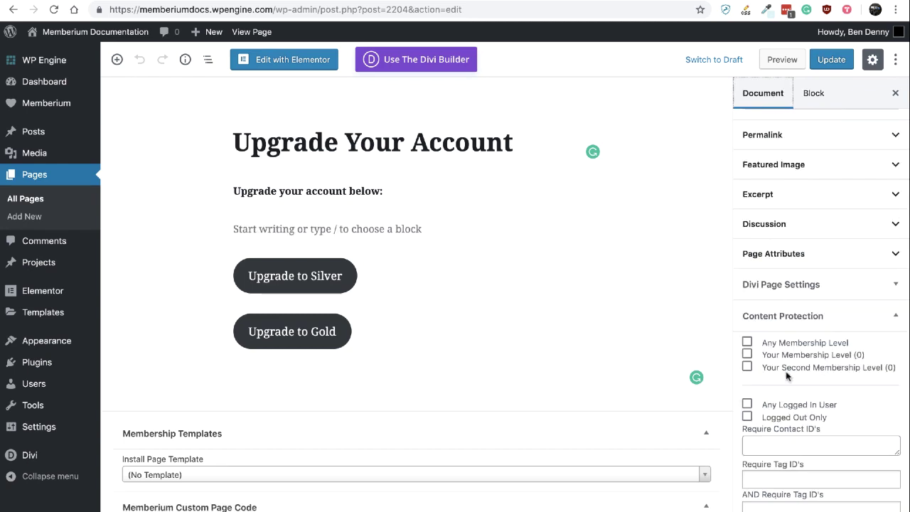
pyautogui.scroll(-5, 787, 375)
pyautogui.scroll(1, 787, 205)
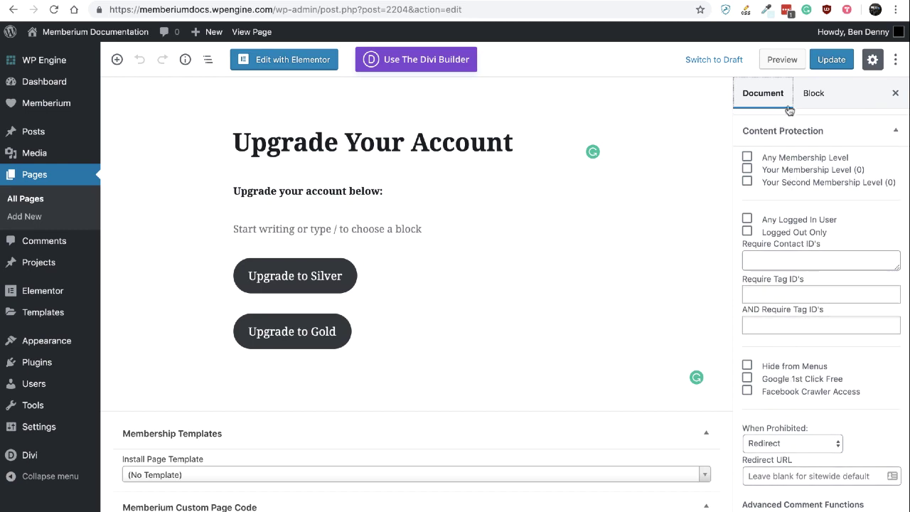
pyautogui.click(813, 95)
pyautogui.scroll(-2, 780, 348)
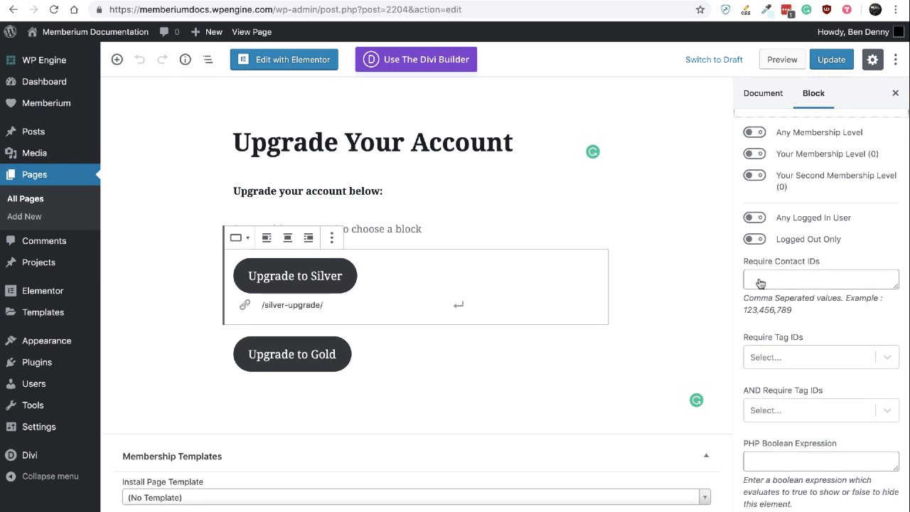
# - Try the Any Membership Level, Your Membership Level and Your Second Membership Level restrictions on the Silver button, leaving all three off
pyautogui.click(755, 133)
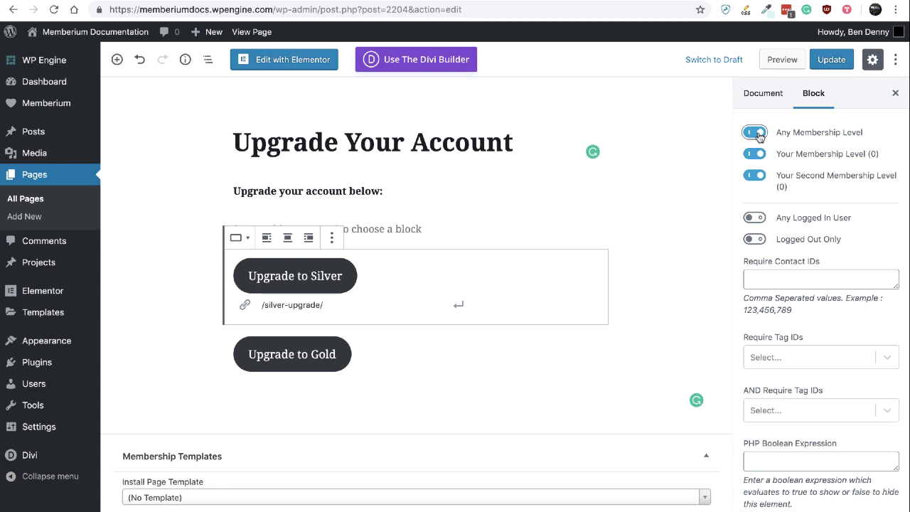
pyautogui.click(756, 133)
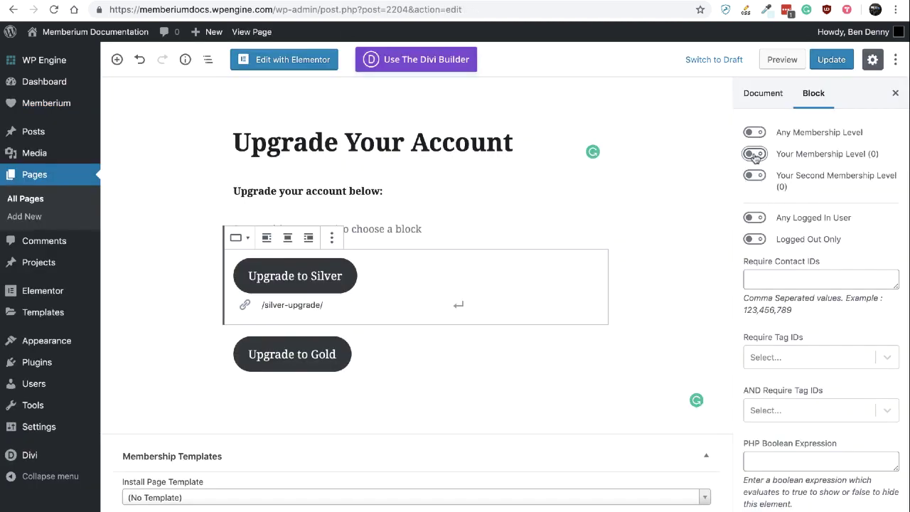
pyautogui.click(755, 154)
pyautogui.click(755, 157)
pyautogui.click(755, 177)
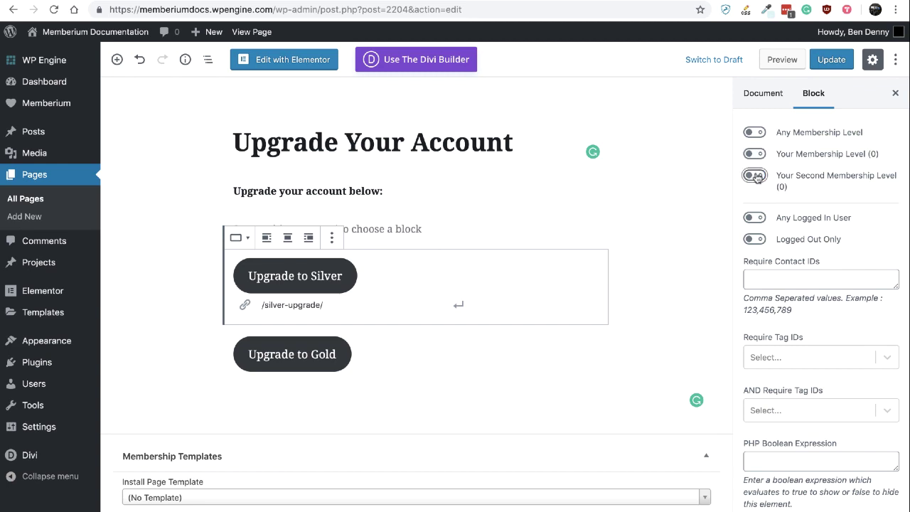
pyautogui.click(758, 157)
pyautogui.click(762, 157)
pyautogui.click(761, 177)
pyautogui.click(756, 155)
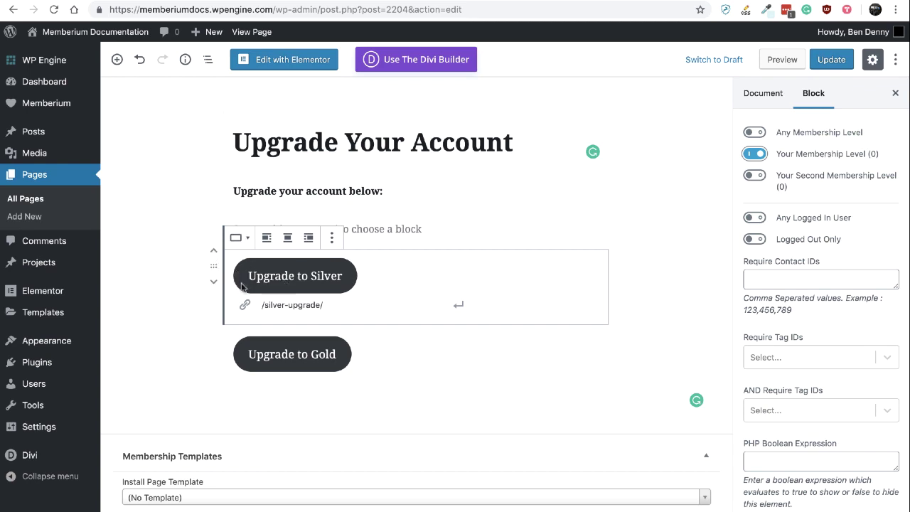
pyautogui.click(760, 155)
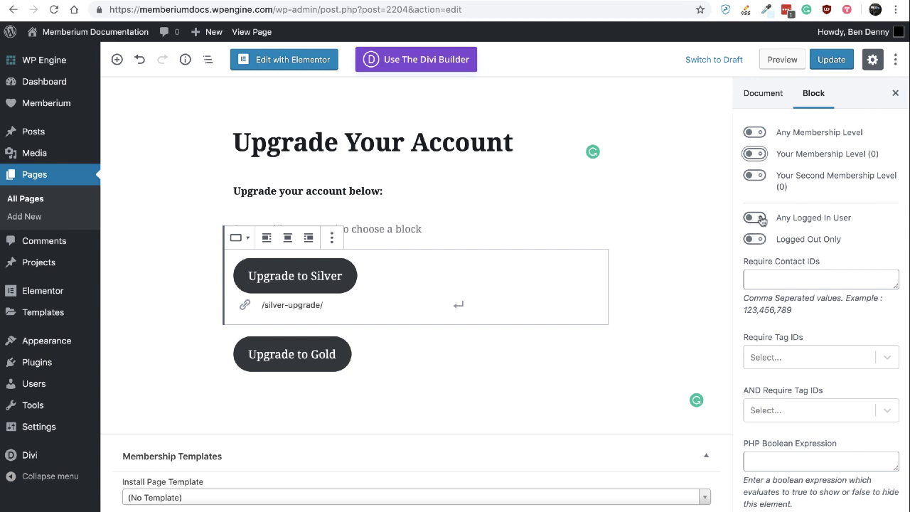
# - Try the Any Logged In User and Logged Out Only restrictions on the Silver button, leaving both off
pyautogui.click(755, 218)
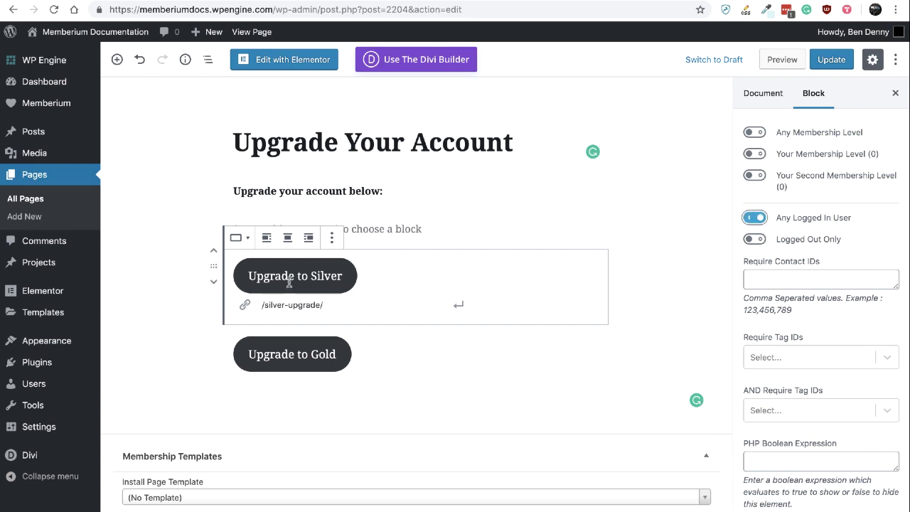
pyautogui.click(759, 240)
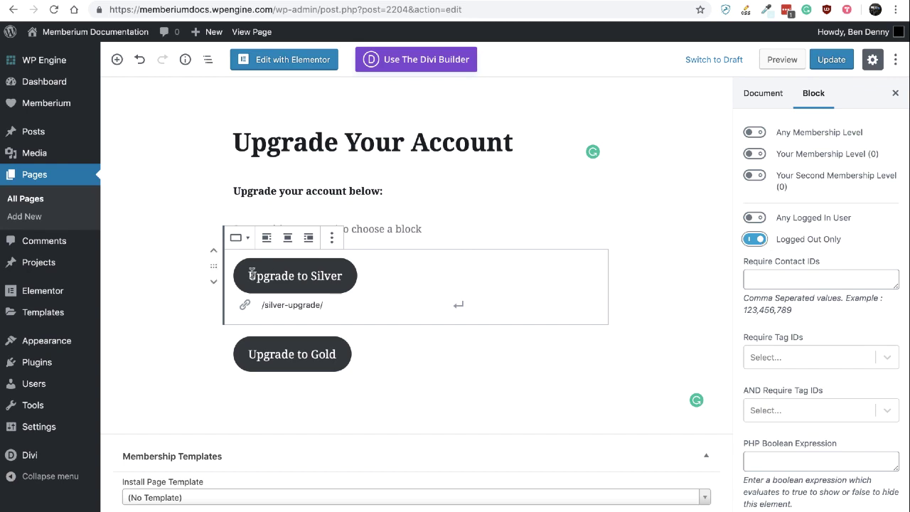
pyautogui.click(754, 238)
# - Switch to Infusionsoft and locate the contact ID in the most recently viewed contact's page address
pyautogui.scroll(-1, 774, 261)
pyautogui.click(777, 262)
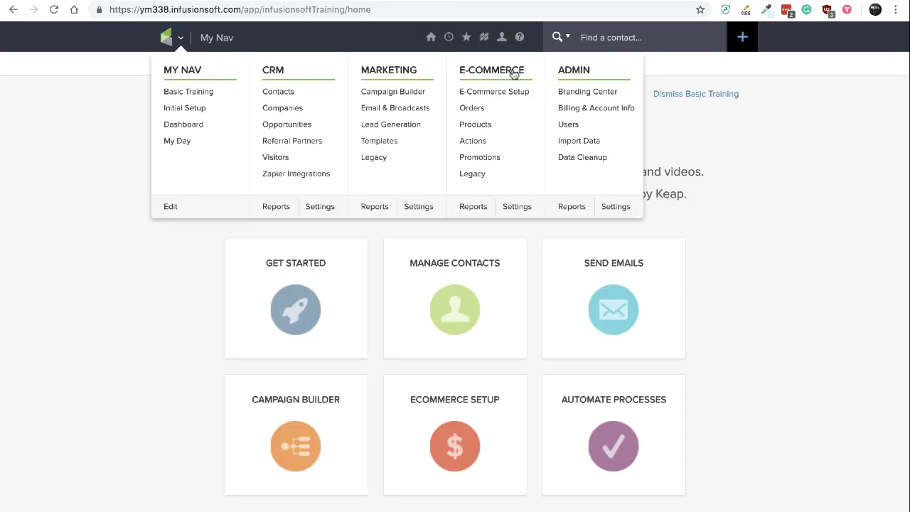
pyautogui.click(503, 37)
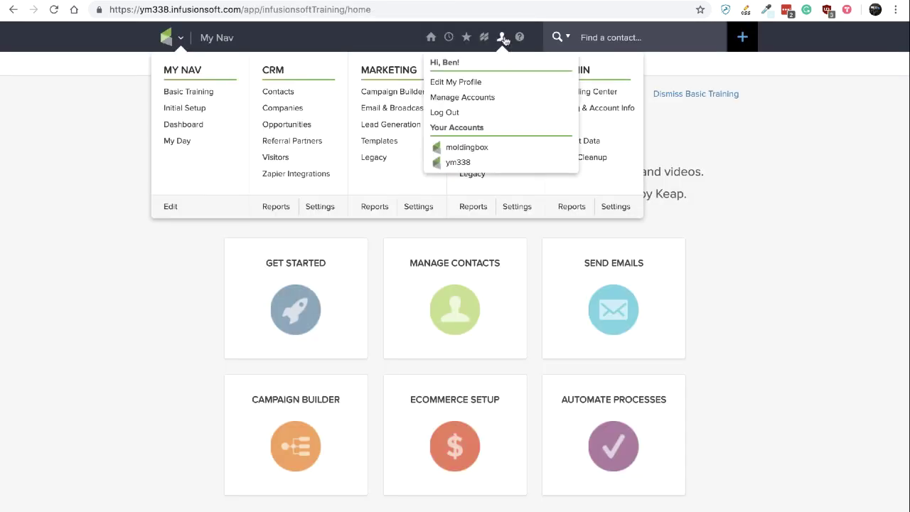
pyautogui.click(449, 37)
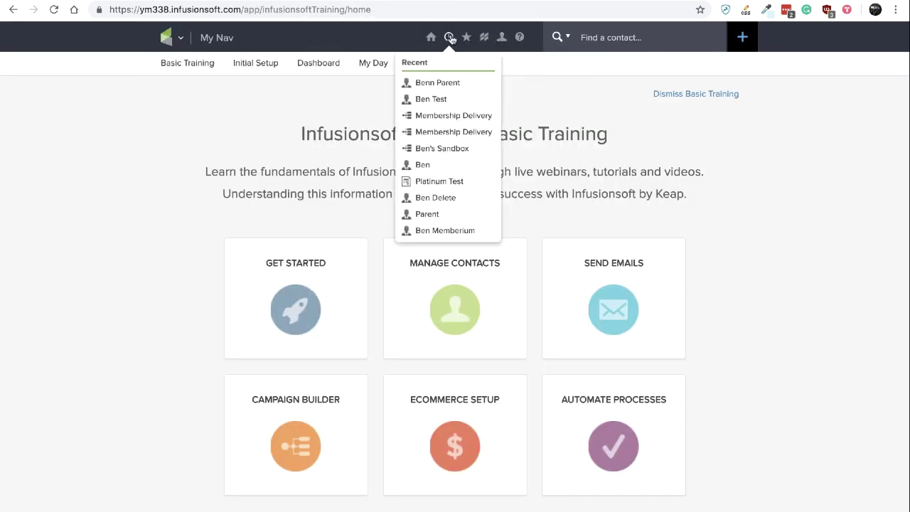
pyautogui.click(445, 83)
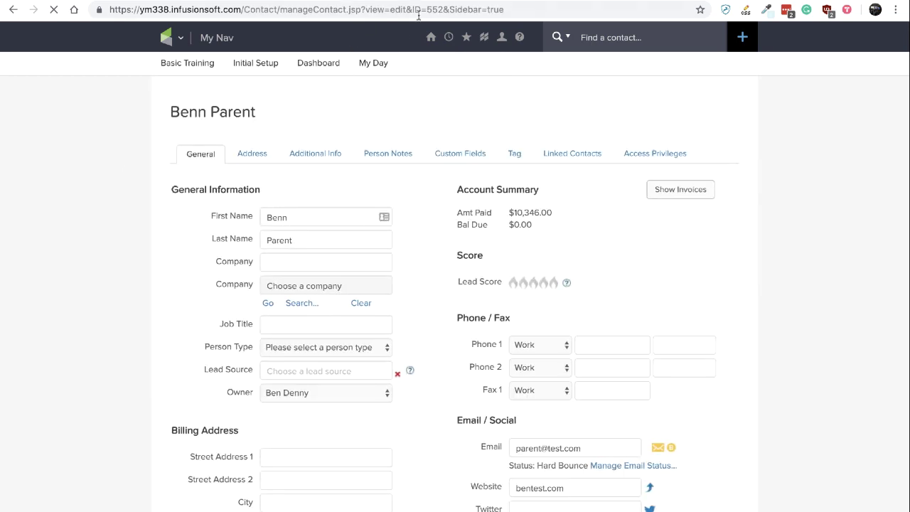
pyautogui.moveTo(427, 10)
pyautogui.mouseDown()
pyautogui.moveTo(441, 9)
pyautogui.moveTo(414, 9)
pyautogui.moveTo(443, 10)
pyautogui.mouseUp()
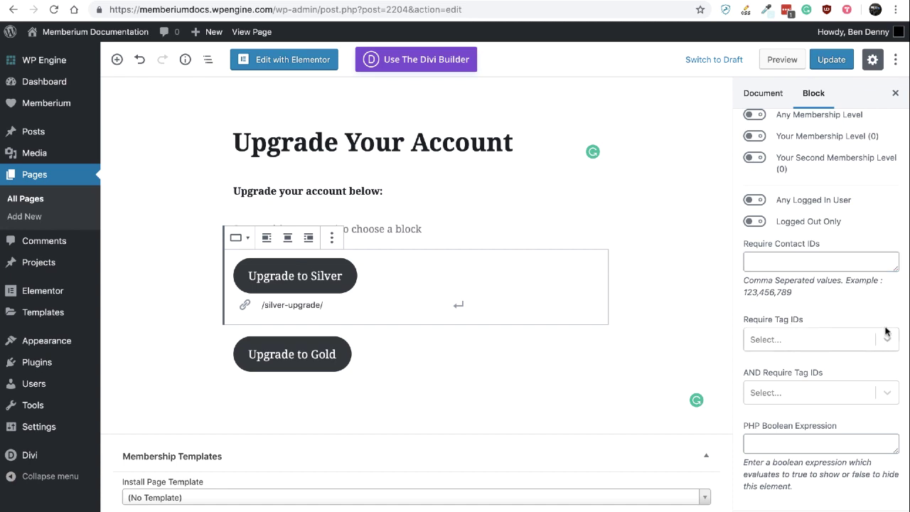
# - Back in WordPress, add the tags Gold (122) and Silver 1 (424) to the Silver button's Require Tag IDs
pyautogui.click(882, 340)
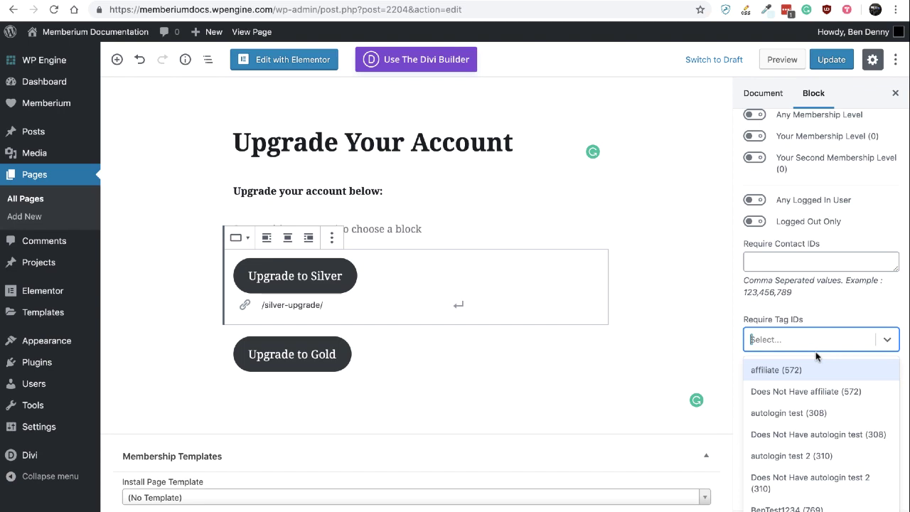
pyautogui.write('gold')
pyautogui.click(797, 422)
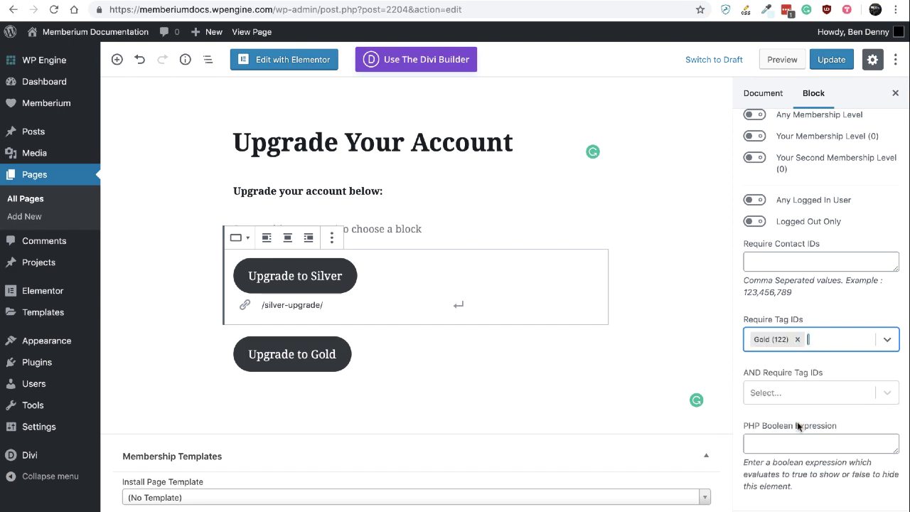
pyautogui.click(819, 344)
pyautogui.write('silver')
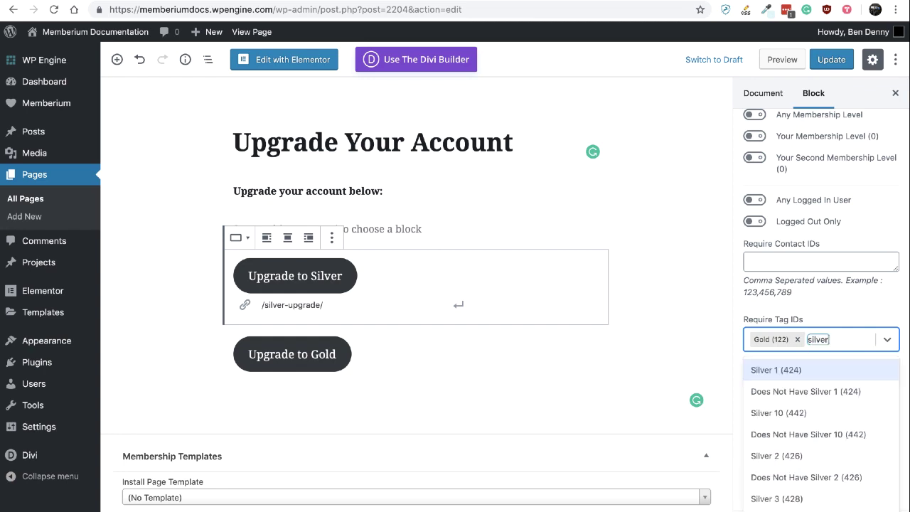
pyautogui.click(782, 370)
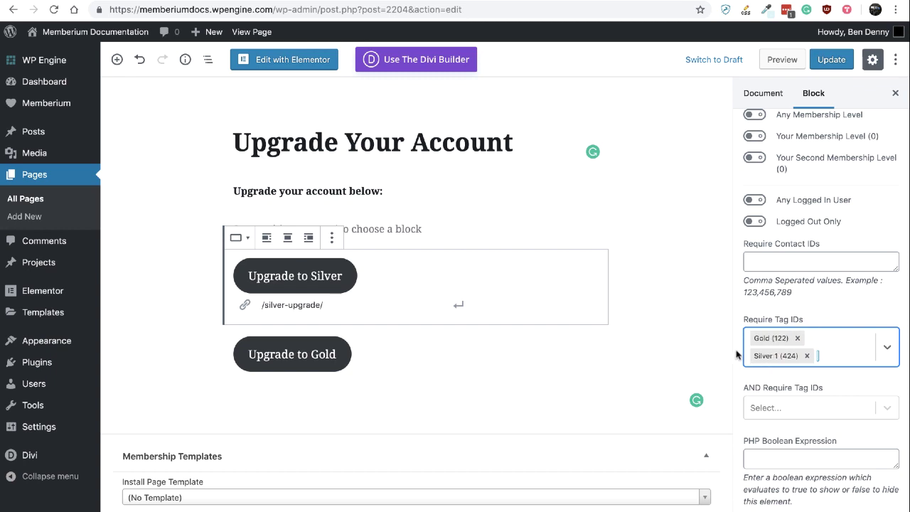
# - Add the tags Red (178) and Blue (162) to the Silver button's AND Require Tag IDs
pyautogui.click(773, 408)
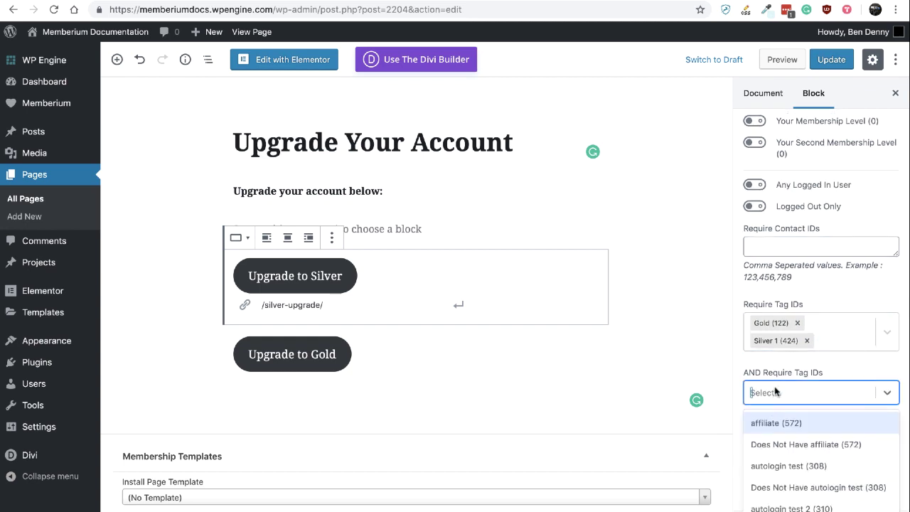
pyautogui.write('Red')
pyautogui.click(777, 423)
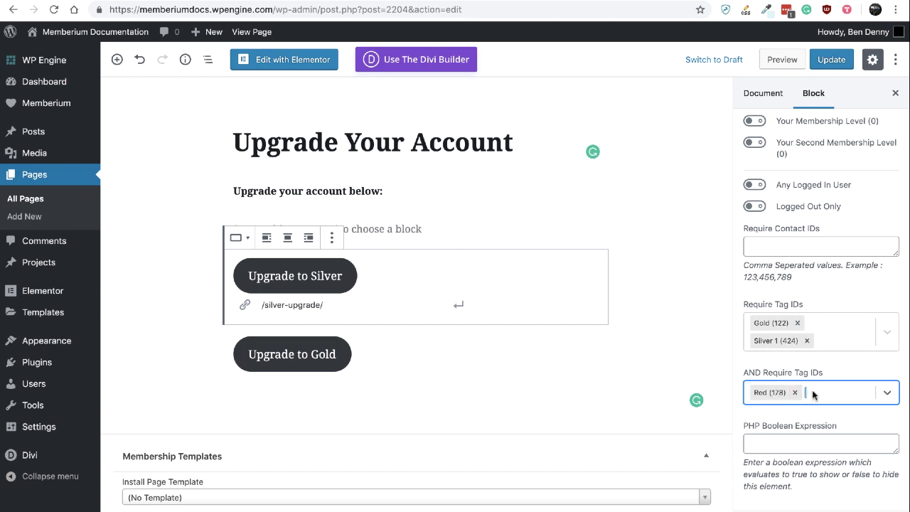
pyautogui.write('blue')
pyautogui.click(794, 424)
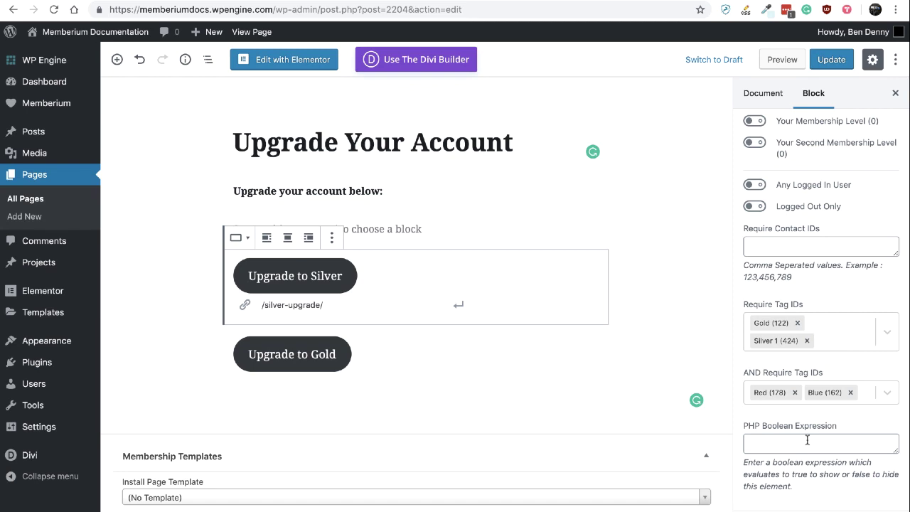
# - Check the PHP Boolean Expression option and remove all tags from the Silver button's Require Tag IDs and AND Require Tag IDs
pyautogui.scroll(2, 807, 440)
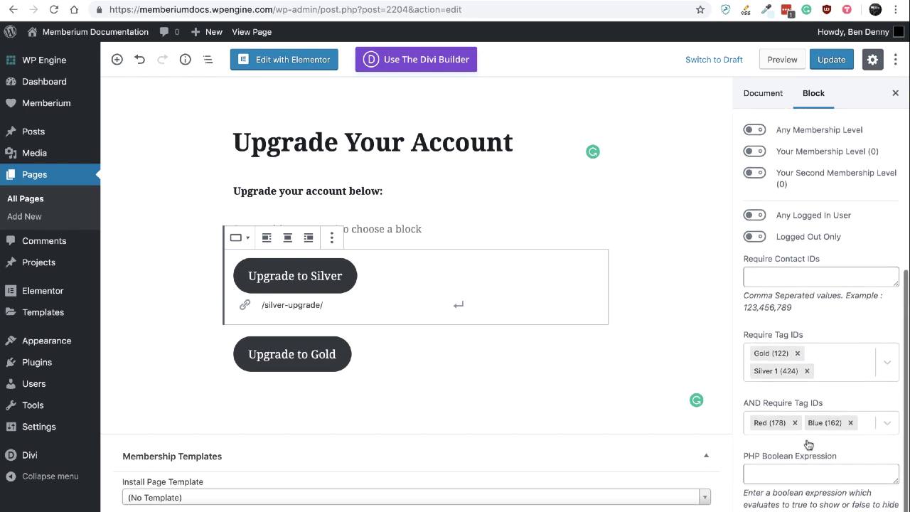
pyautogui.scroll(-2, 756, 420)
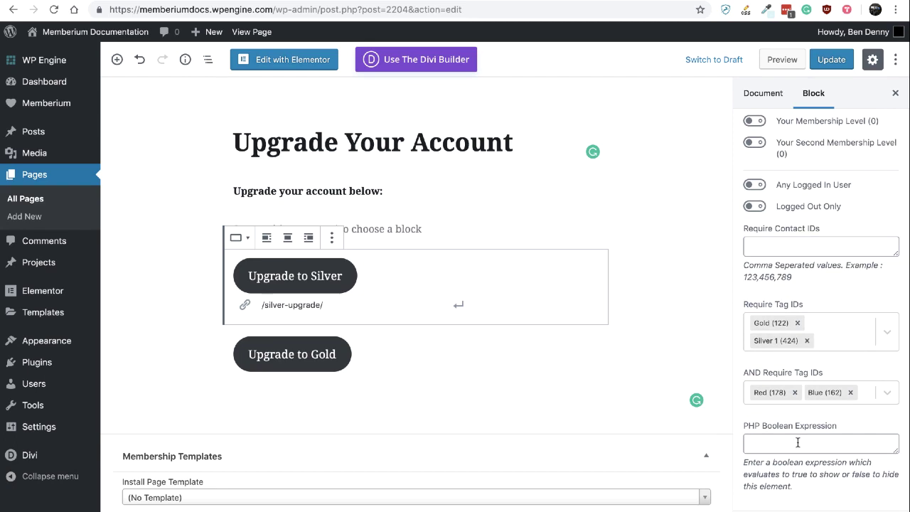
pyautogui.click(798, 443)
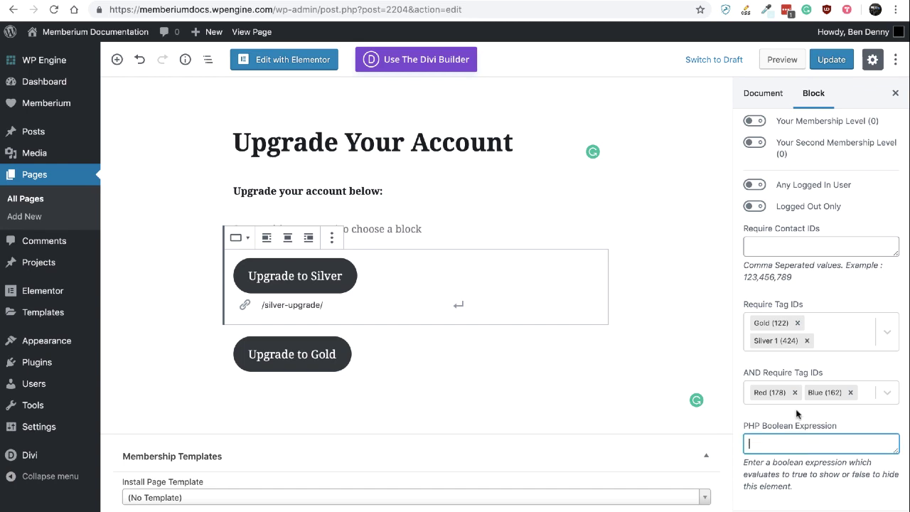
pyautogui.click(799, 440)
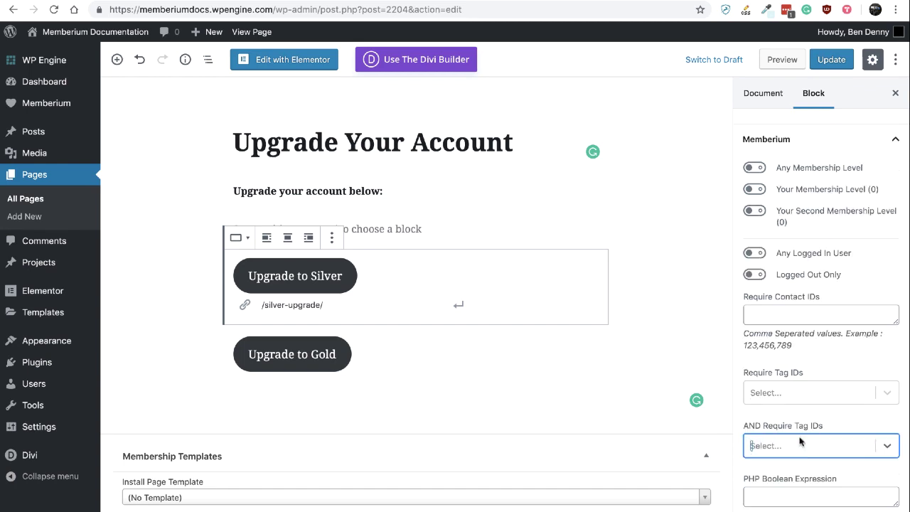
# - Add the tag Does Not Have Silver 1 (424) to the Silver button's Require Tag IDs
pyautogui.click(780, 392)
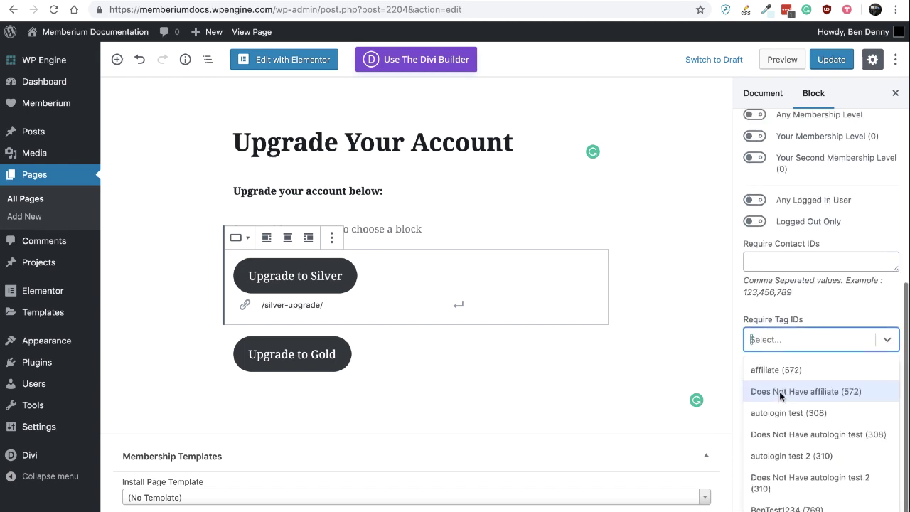
pyautogui.click(772, 311)
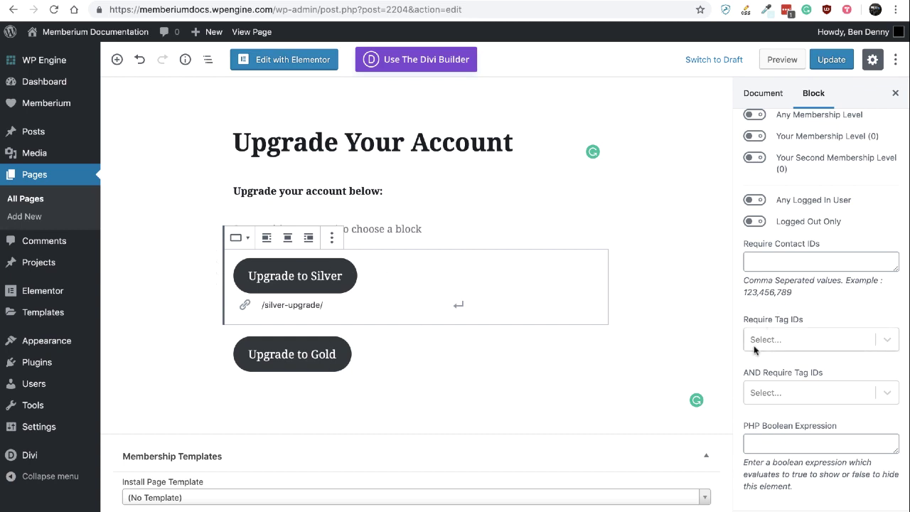
pyautogui.click(777, 339)
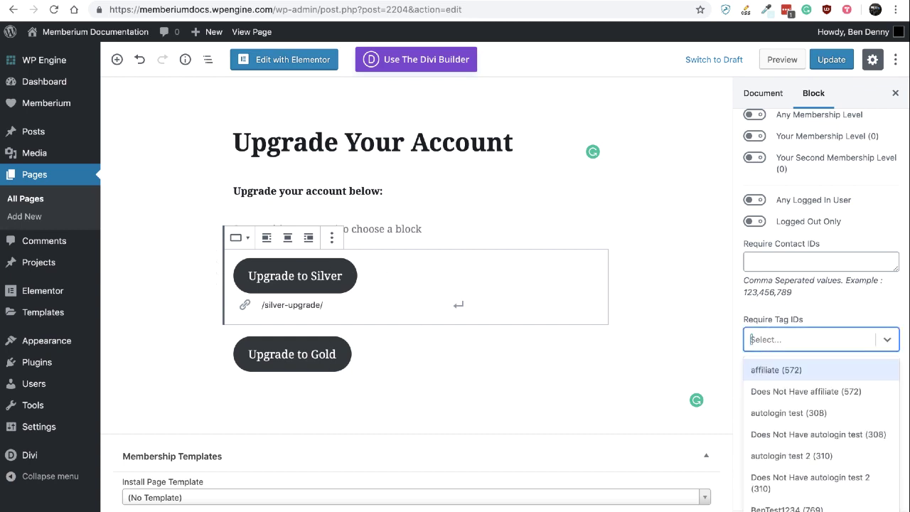
pyautogui.write('silver')
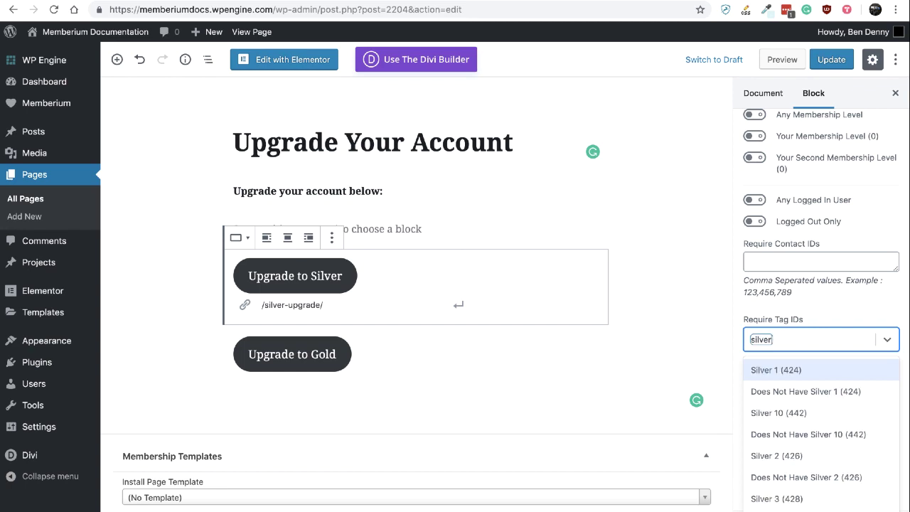
pyautogui.click(791, 393)
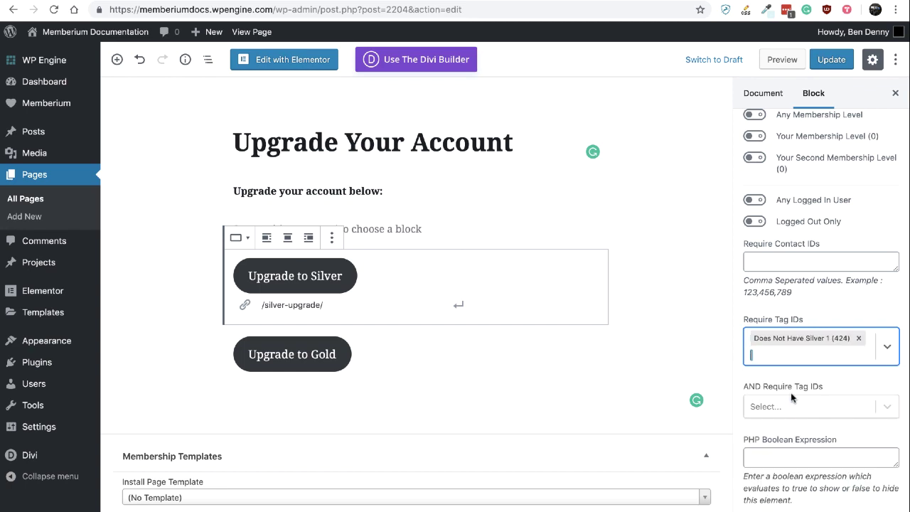
pyautogui.click(794, 377)
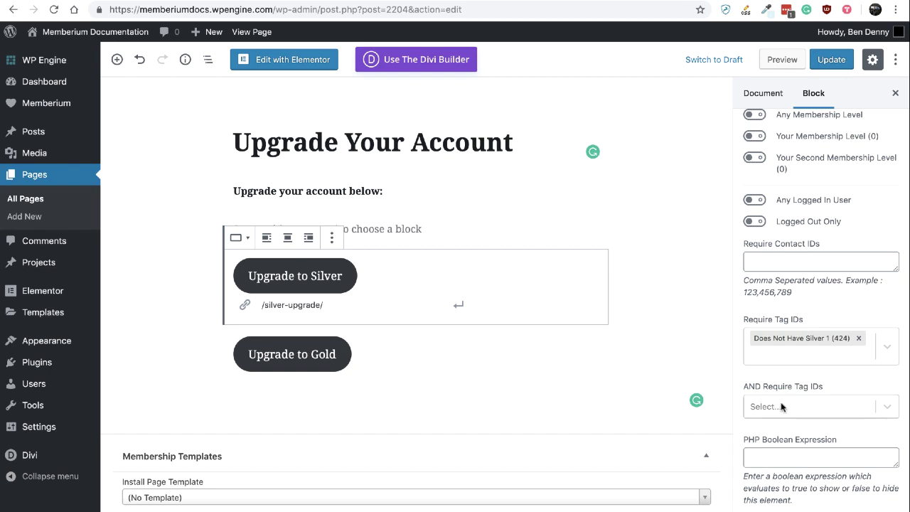
# - Add the tag Does Not Have Gold (122) to the Silver button's AND Require Tag IDs
pyautogui.click(781, 406)
pyautogui.write('gold')
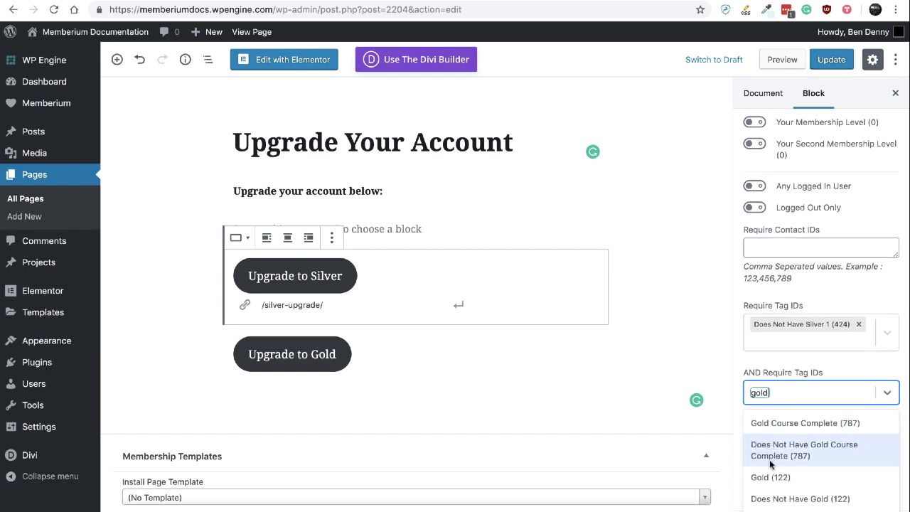
pyautogui.click(776, 501)
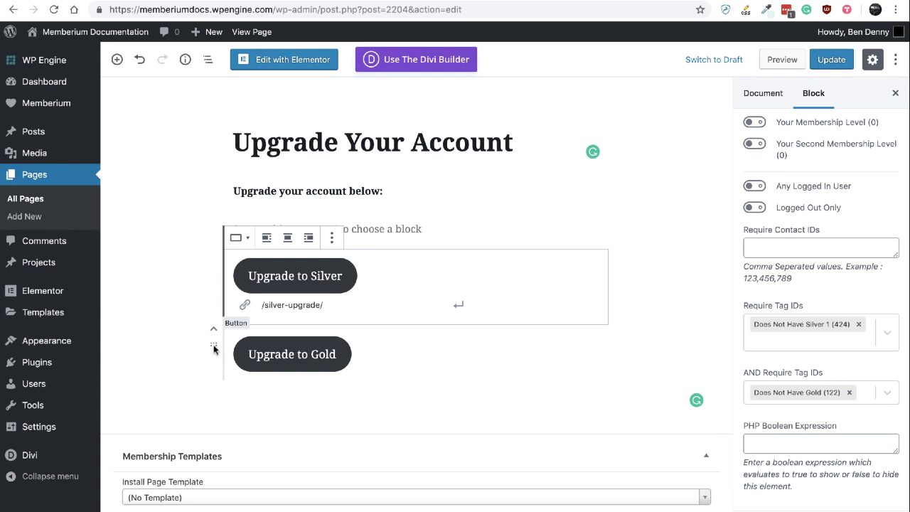
# - Add the tag Does Not Have Gold (122) to the Upgrade to Gold button's Require Tag IDs and deselect the block
pyautogui.click(213, 347)
pyautogui.click(783, 453)
pyautogui.scroll(-5, 787, 423)
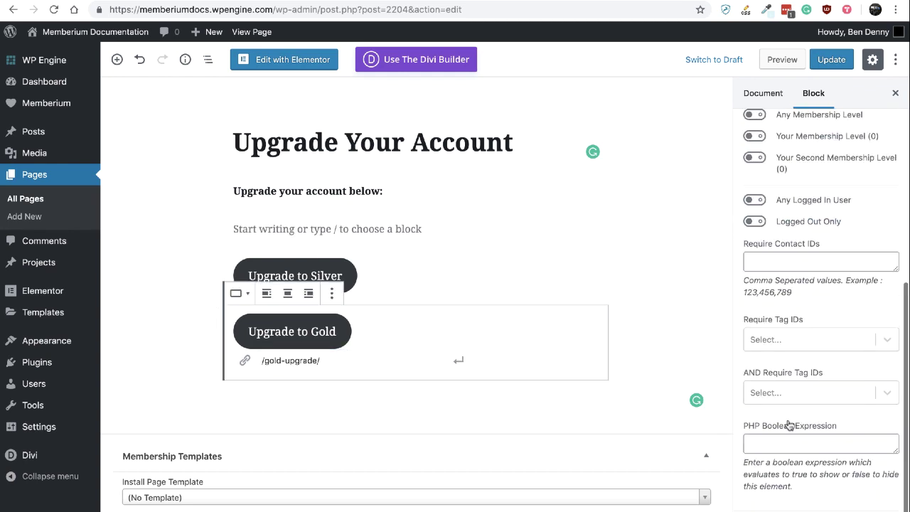
pyautogui.click(782, 341)
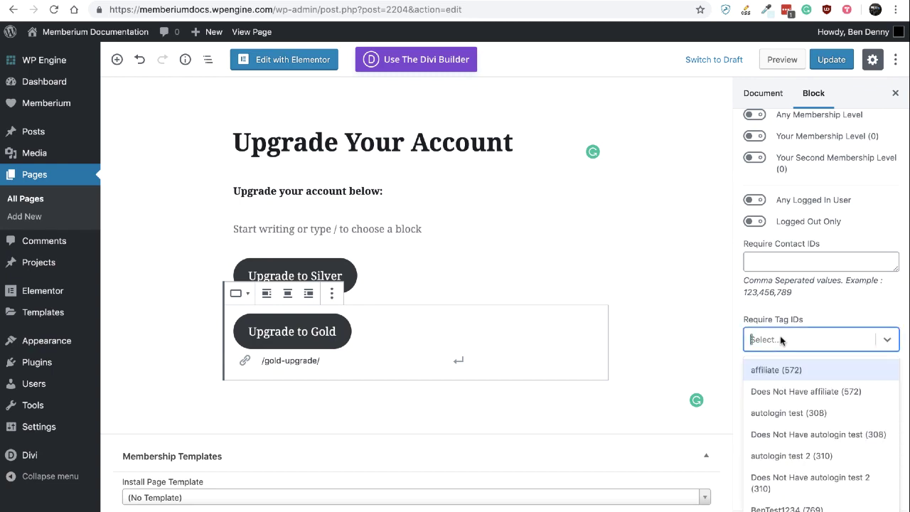
pyautogui.write('gold')
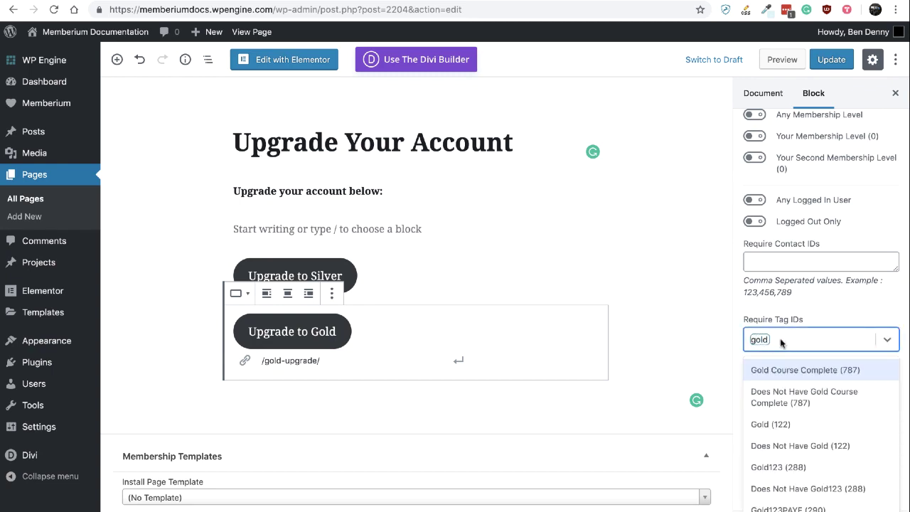
pyautogui.click(773, 446)
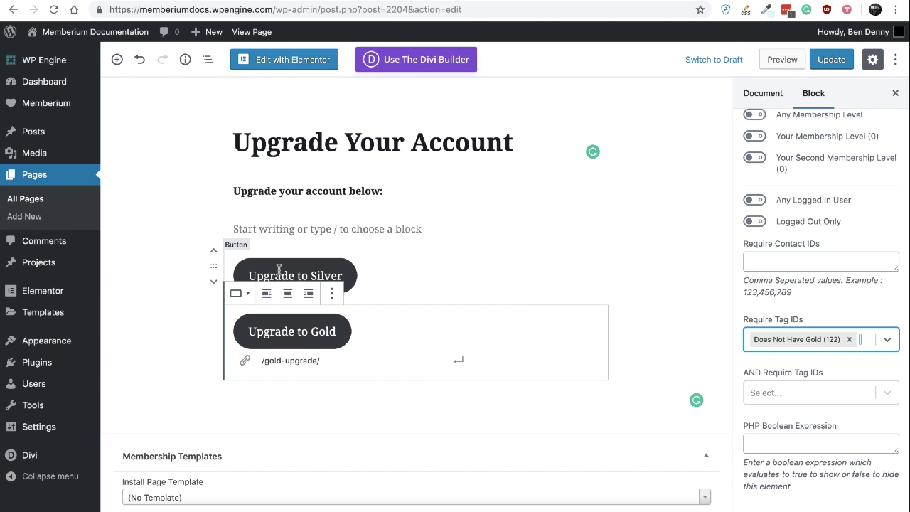
pyautogui.click(171, 266)
pyautogui.moveTo(212, 269)
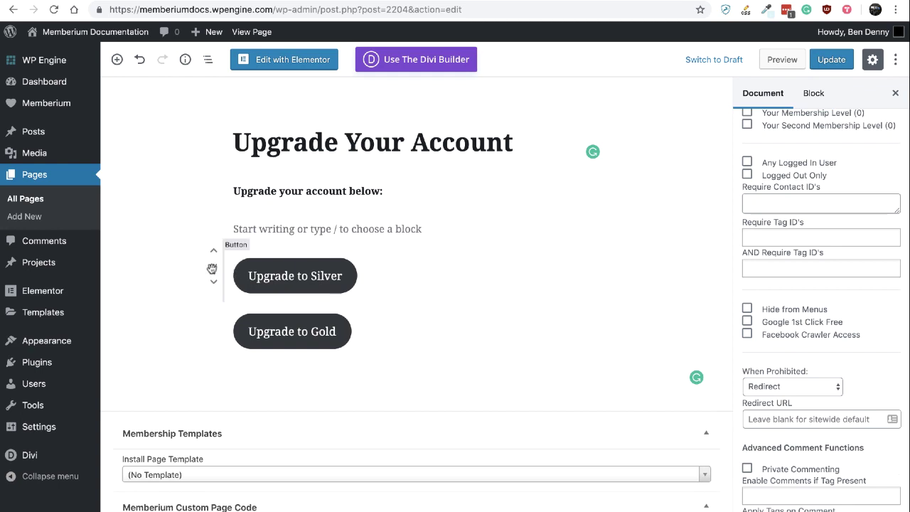